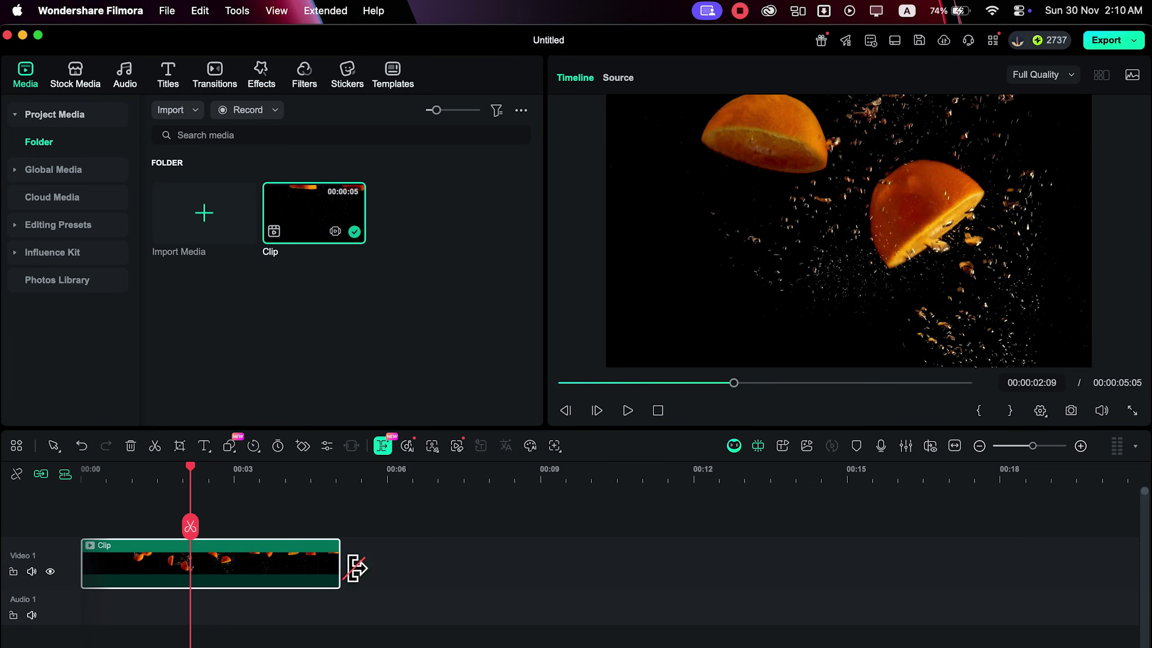
Extend the orange splash clip's right edge to add an 8-second AI extension
drag(350, 553, 747, 567)
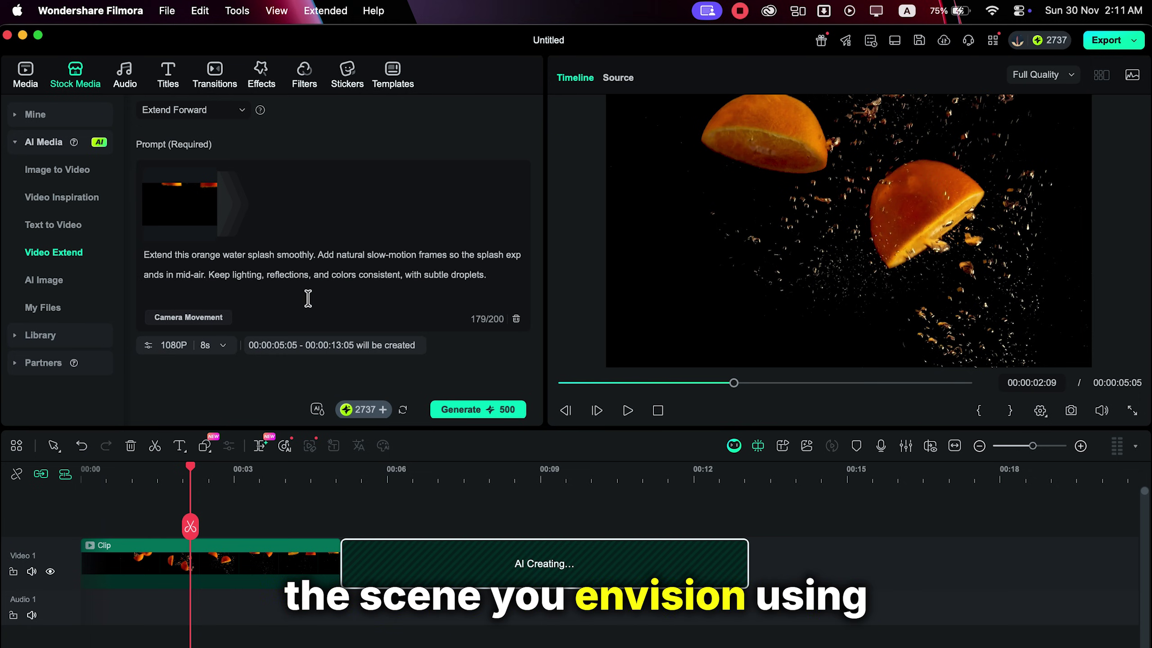
Set the forward extension to 1080P 8s with a Zoom in camera movement and generate it
click(220, 347)
mouse_move(188, 317)
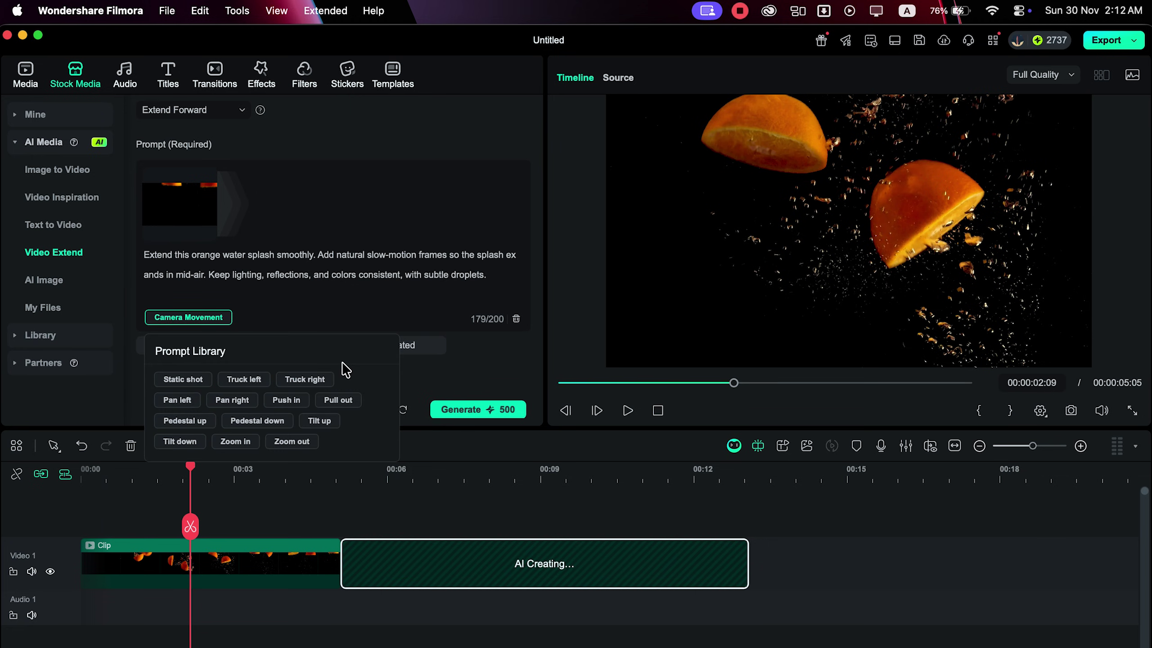
click(236, 443)
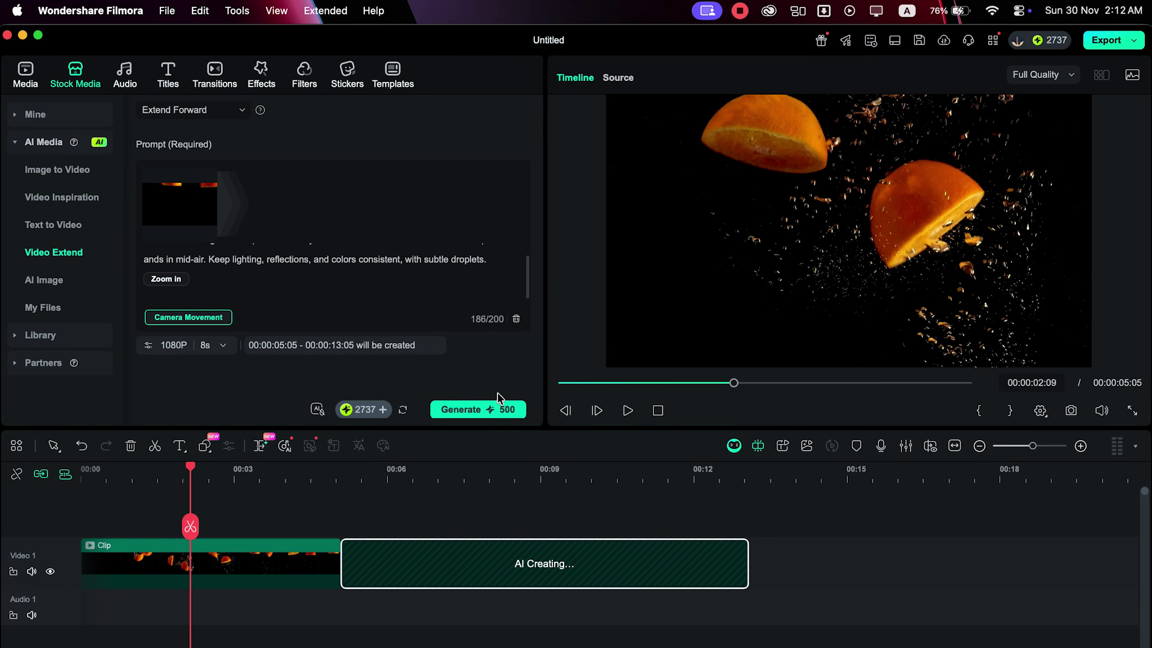
click(499, 412)
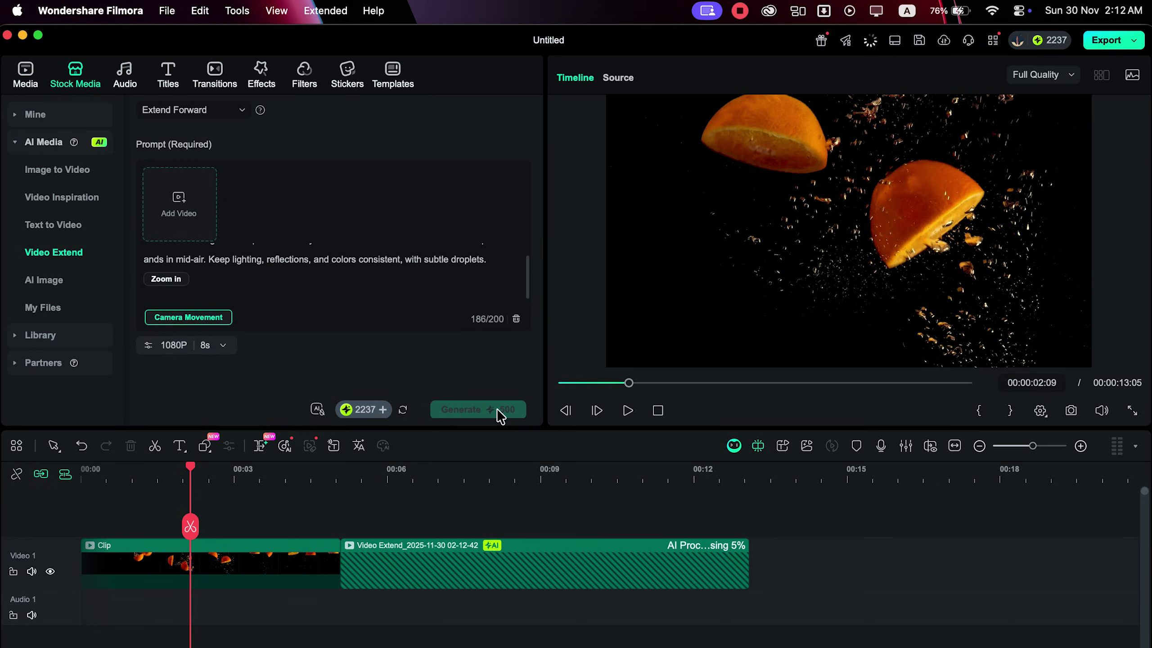
Check the Video Extend task progress in the AI Creations tasks panel
click(868, 40)
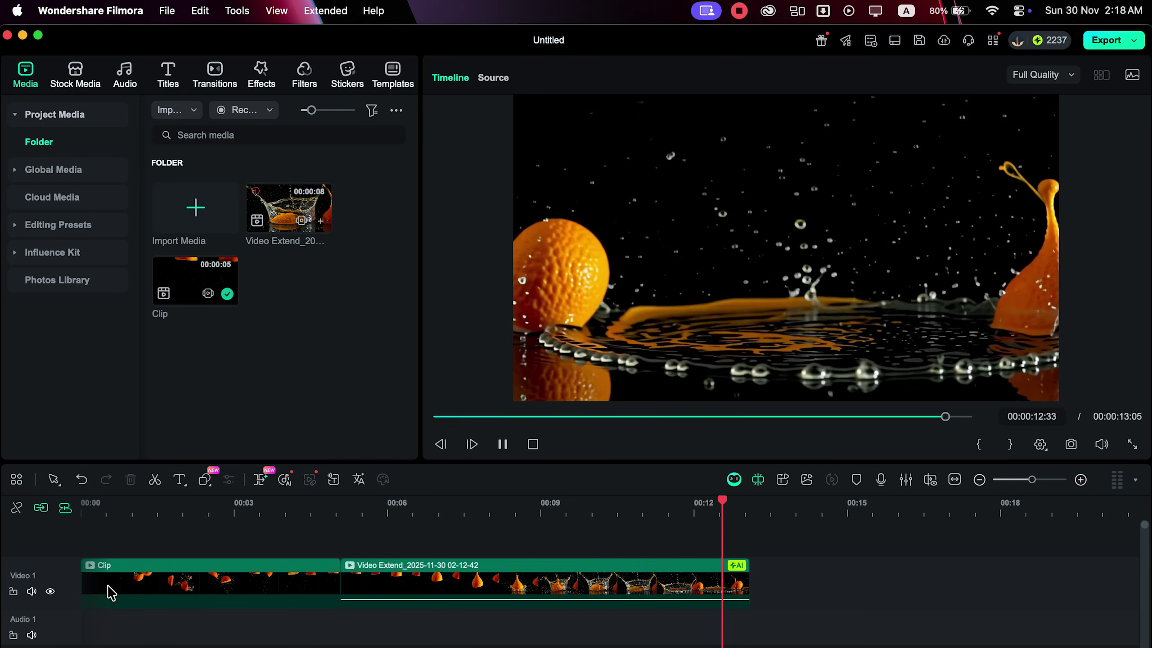
Add a 5-second backward extension before the splash clip, keeping the zoom-in prompt
drag(363, 557, 283, 542)
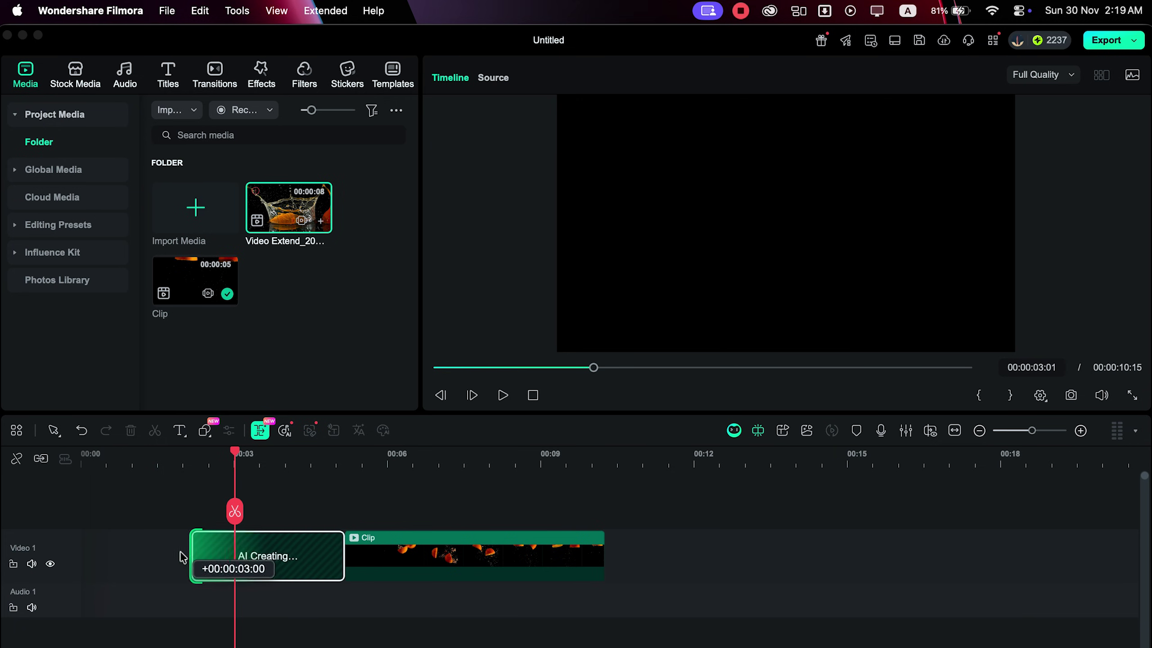
drag(125, 557, 140, 576)
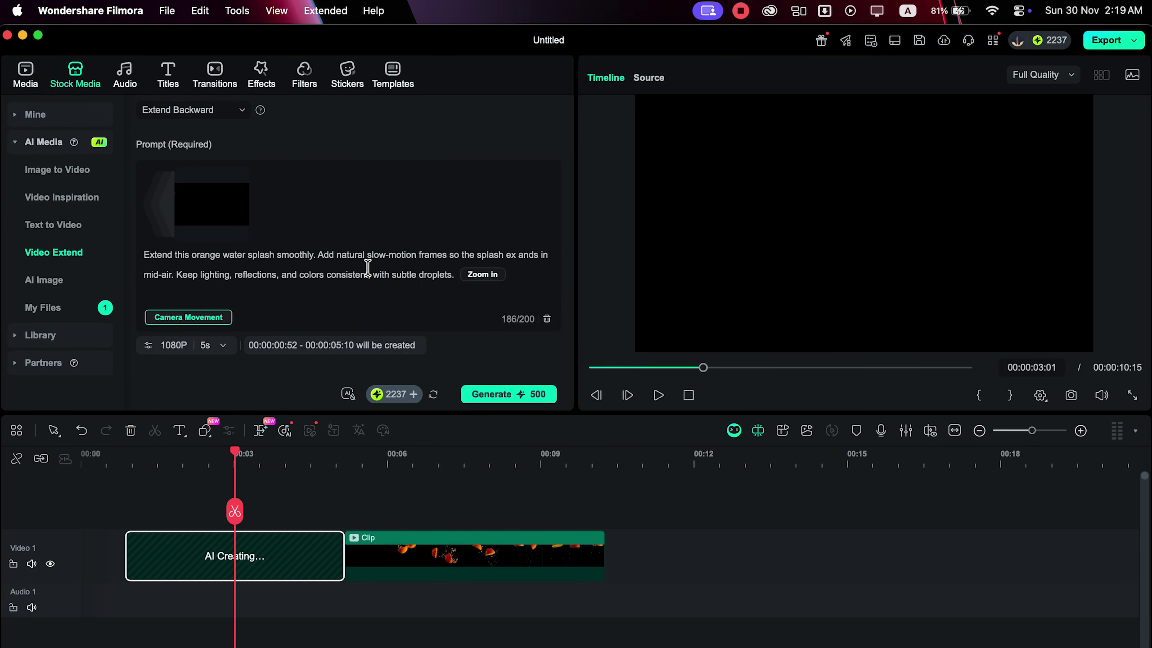
click(223, 318)
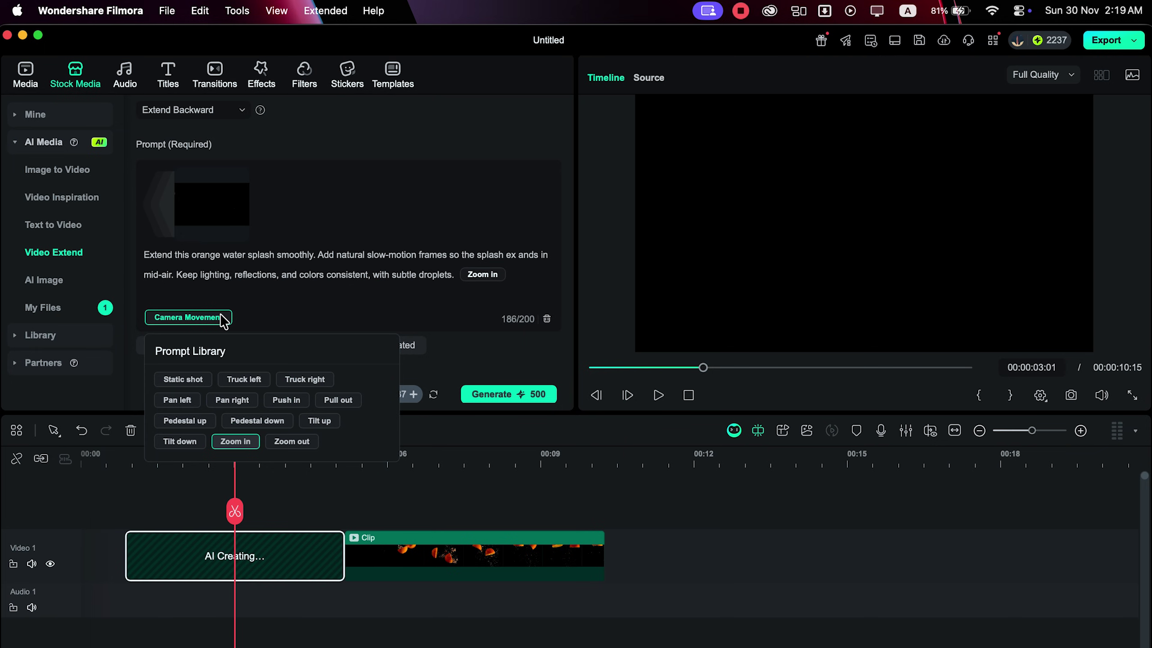